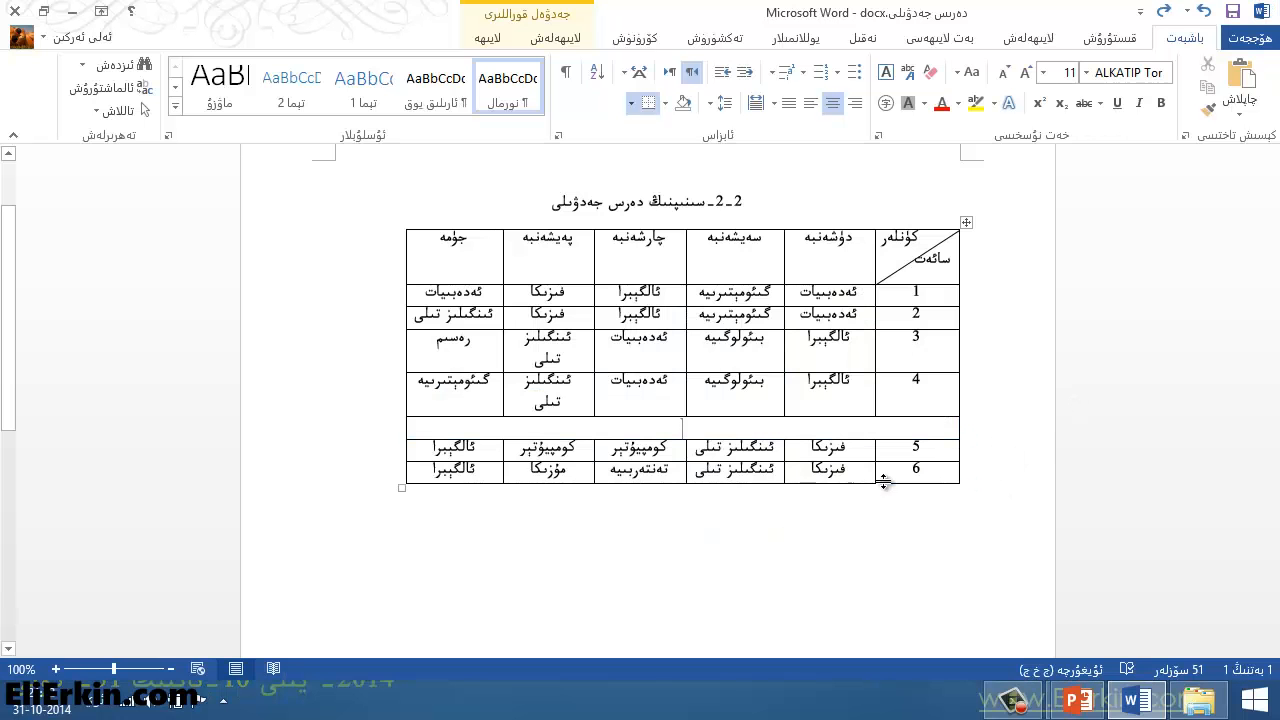
{"action": "left_click", "coordinate": [846, 521]}
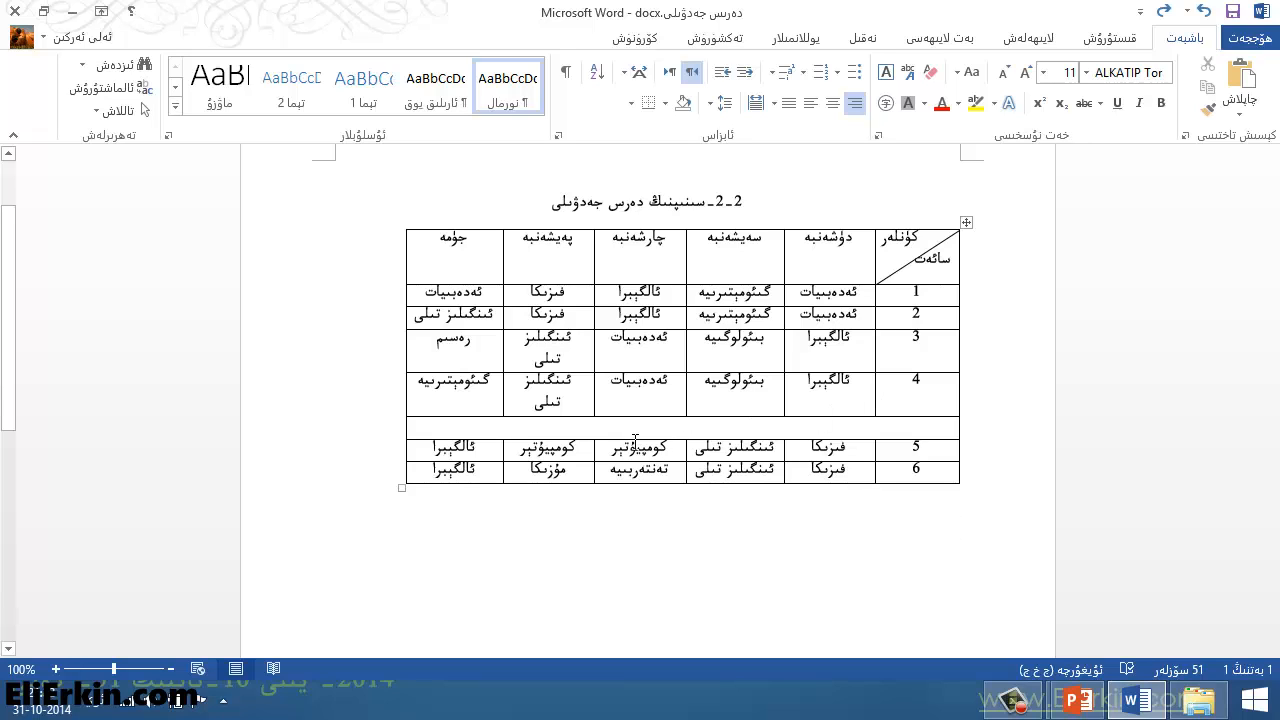
{"action": "left_click", "coordinate": [553, 341]}
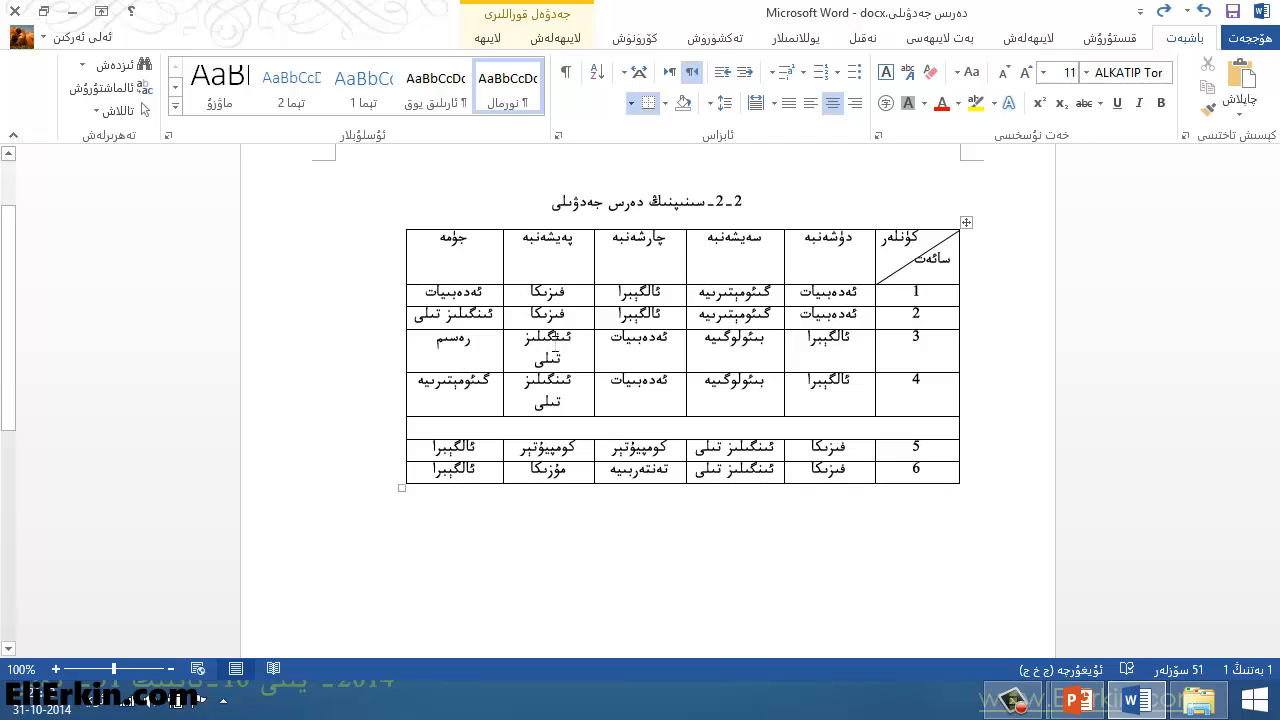
{"action": "left_click_drag", "start_coordinate": [567, 341], "coordinate": [537, 358]}
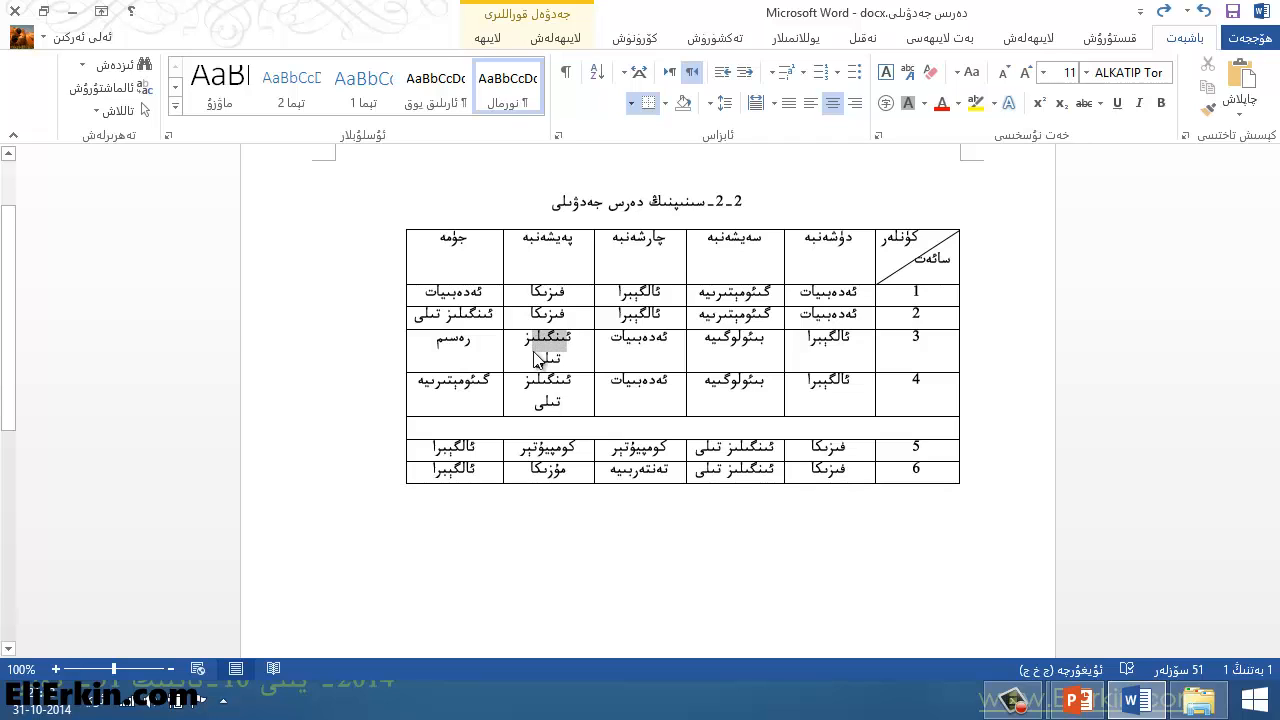
{"action": "left_click", "coordinate": [566, 352]}
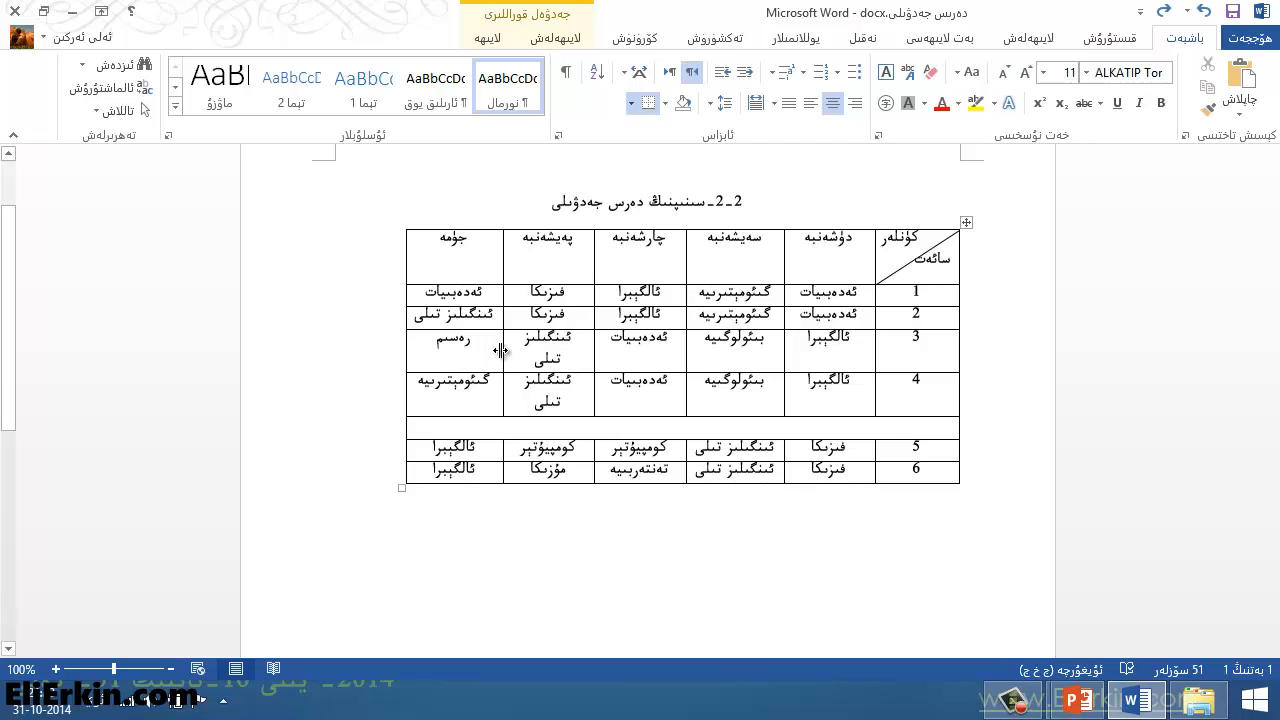
Widen the Thursday (پەيشەنبە) and Friday (جۈمە) columns just enough that "ئىنگىلىز تىلى" fits on one line in their cells.
{"action": "mouse_move", "coordinate": [500, 350]}
{"action": "left_mouse_down"}
{"action": "mouse_move", "coordinate": [487, 346]}
{"action": "mouse_move", "coordinate": [550, 355]}
{"action": "mouse_move", "coordinate": [476, 356]}
{"action": "mouse_move", "coordinate": [527, 358]}
{"action": "mouse_move", "coordinate": [491, 358]}
{"action": "left_mouse_up"}
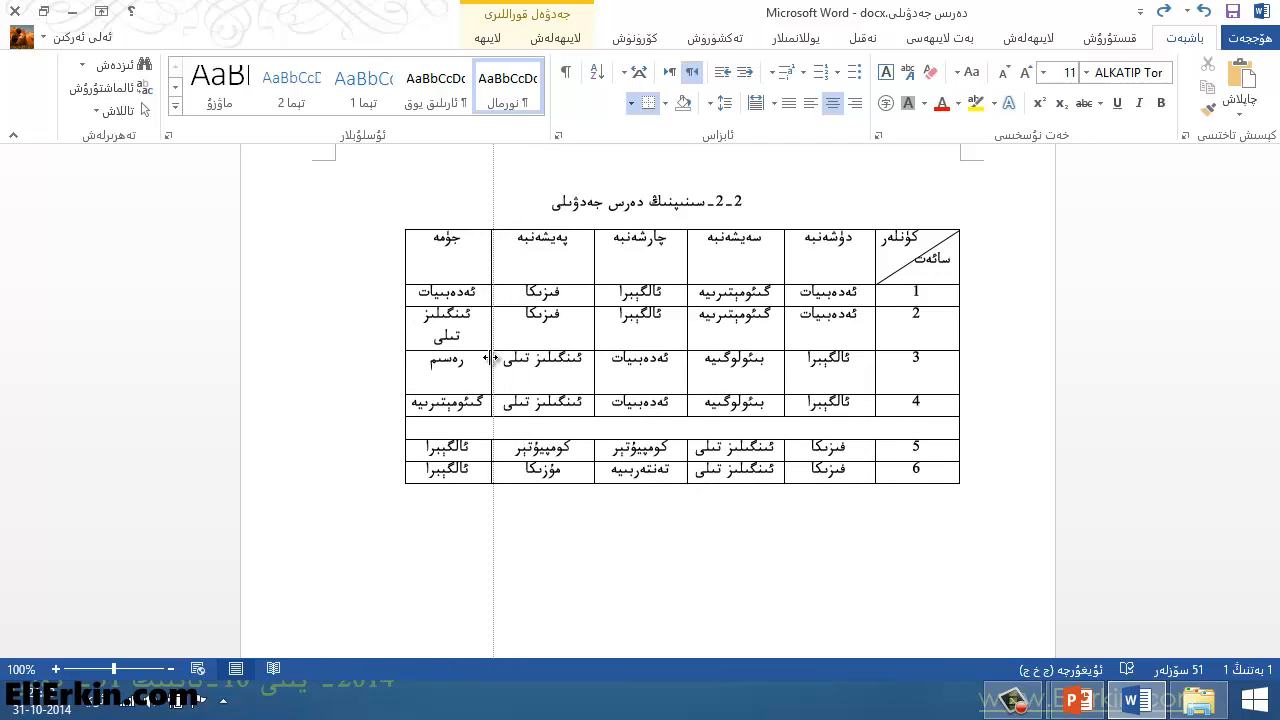
{"action": "left_click_drag", "start_coordinate": [491, 358], "coordinate": [492, 358]}
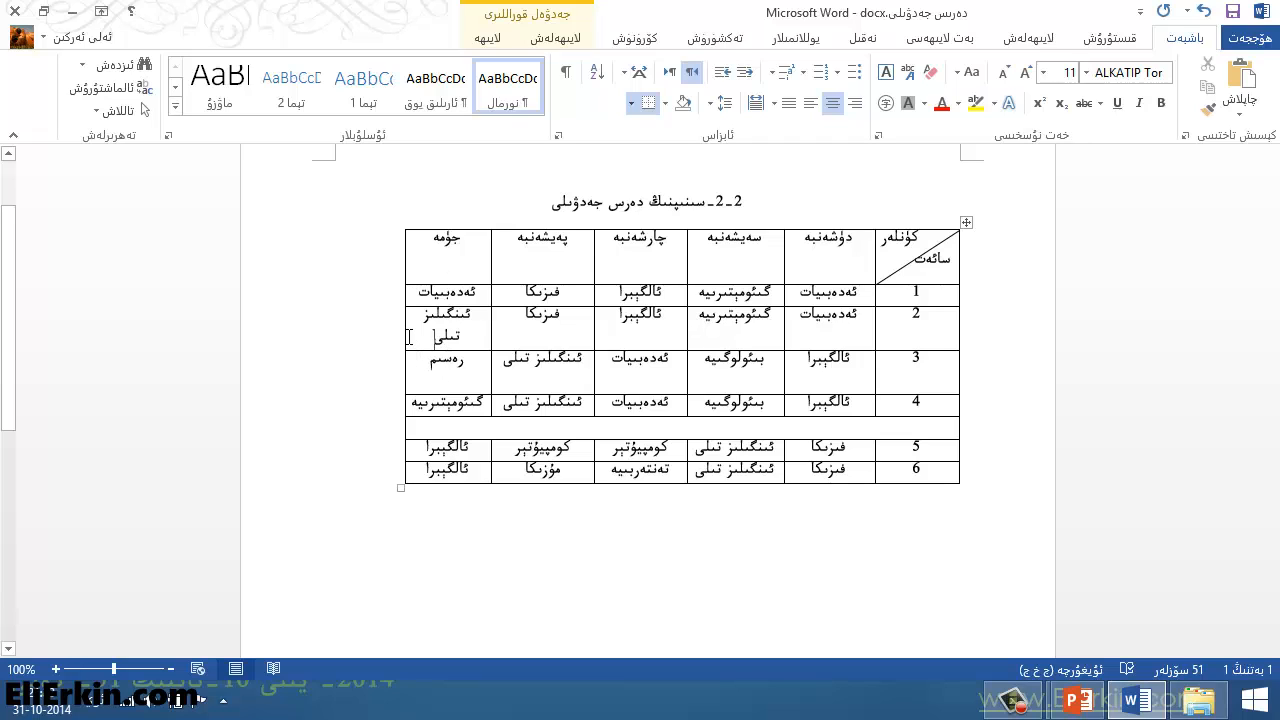
{"action": "left_click_drag", "start_coordinate": [405, 338], "coordinate": [389, 339]}
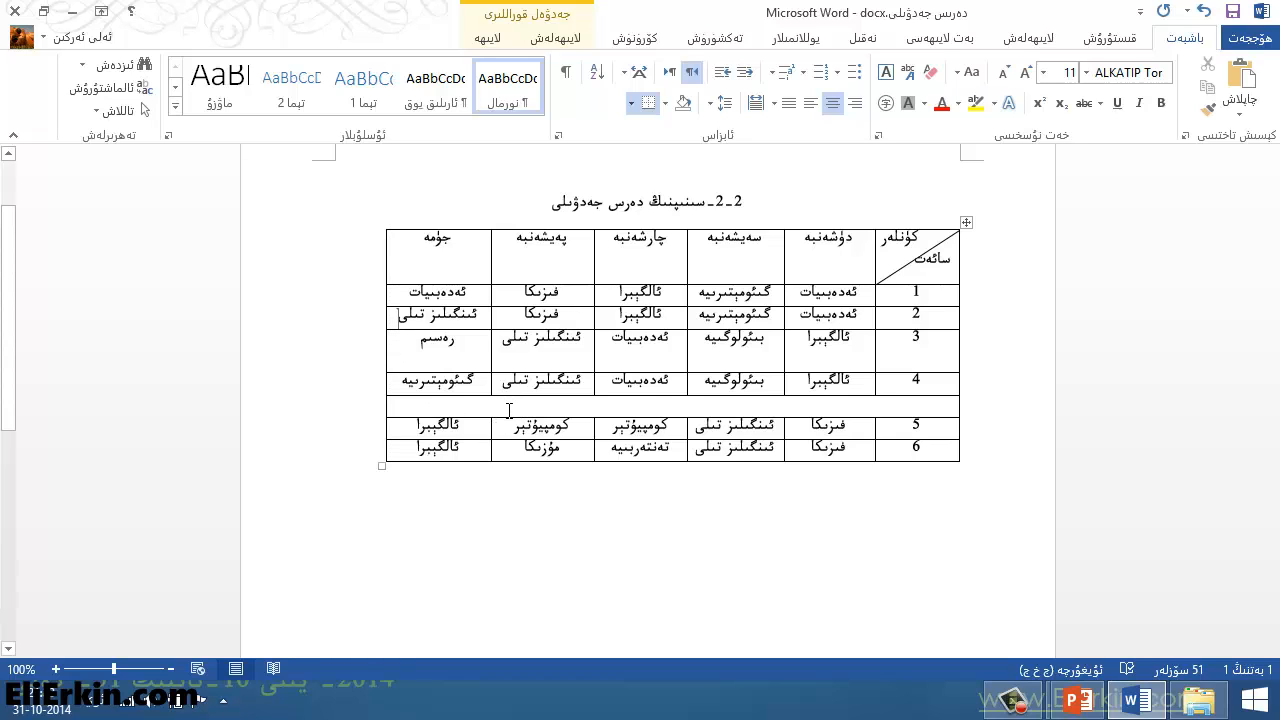
Make the rows for lessons 3, 1 and 2 taller by moving their lower borders down.
{"action": "left_click", "coordinate": [611, 366]}
{"action": "left_click", "coordinate": [559, 348]}
{"action": "left_click", "coordinate": [740, 318]}
{"action": "left_click", "coordinate": [548, 358]}
{"action": "left_click_drag", "start_coordinate": [536, 372], "coordinate": [538, 418]}
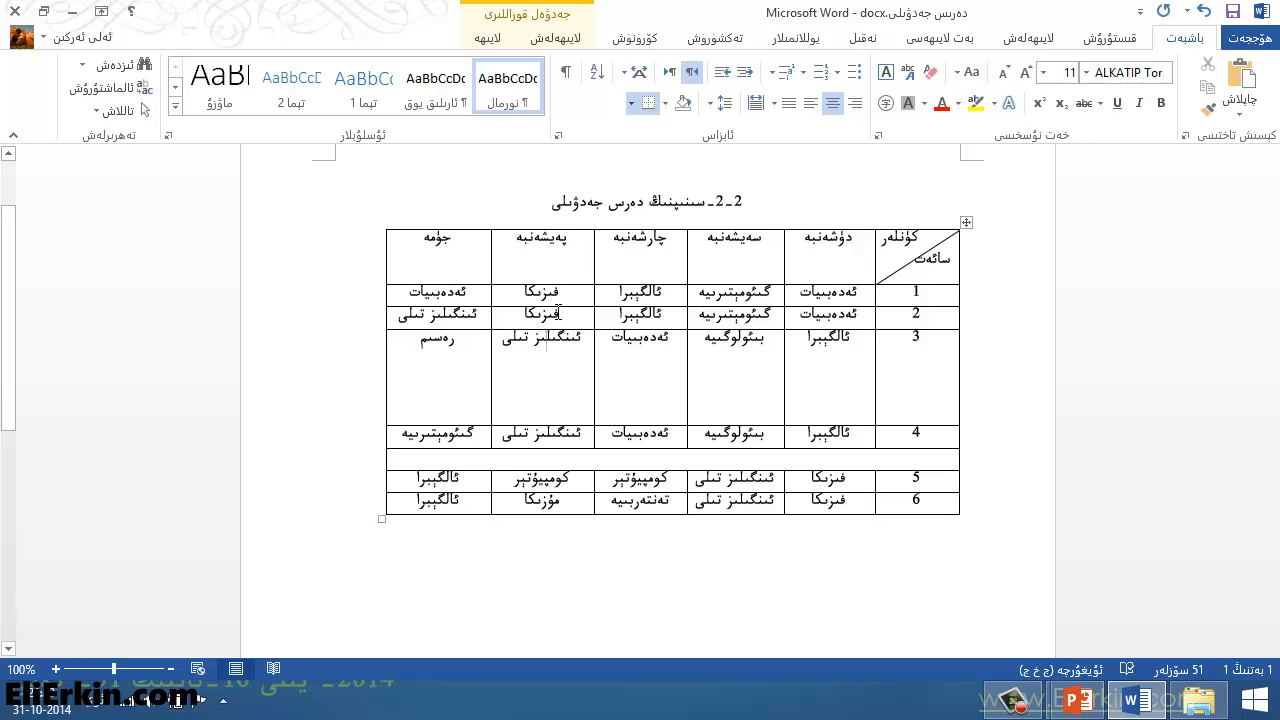
{"action": "left_click_drag", "start_coordinate": [557, 307], "coordinate": [557, 352]}
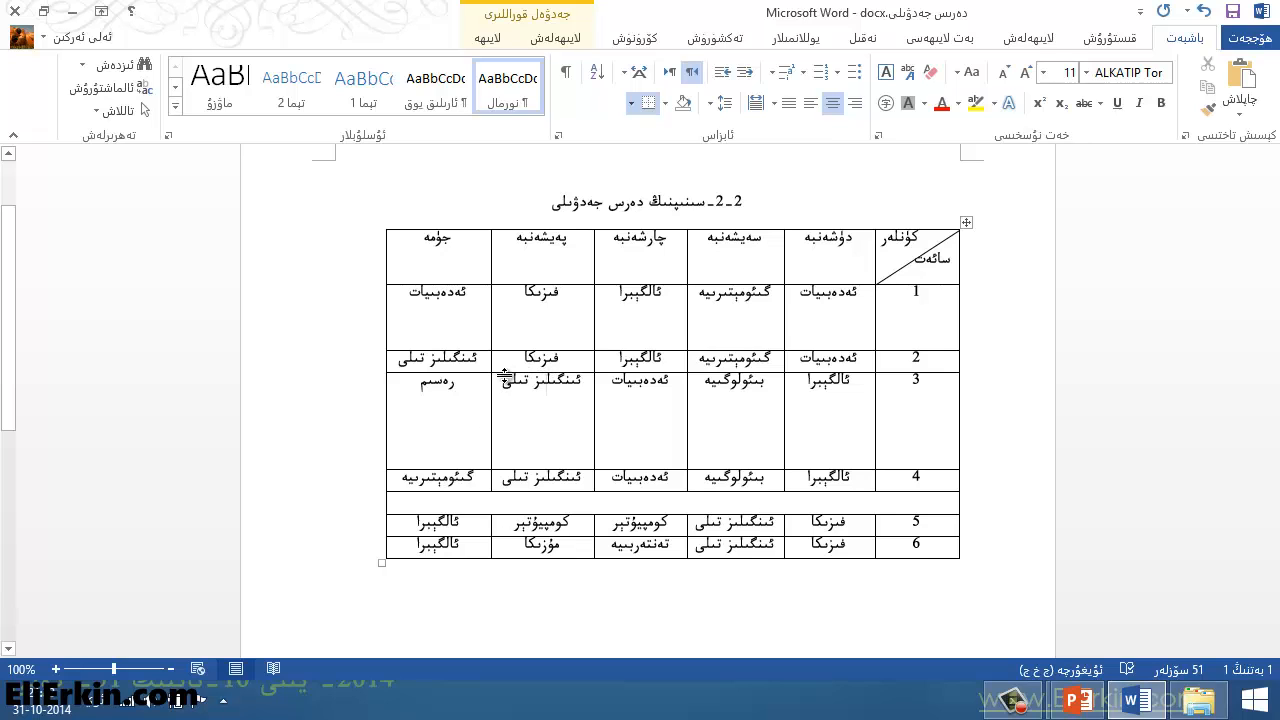
{"action": "mouse_move", "coordinate": [502, 371]}
{"action": "left_mouse_down"}
{"action": "mouse_move", "coordinate": [510, 437]}
{"action": "mouse_move", "coordinate": [512, 397]}
{"action": "mouse_move", "coordinate": [472, 389]}
{"action": "mouse_move", "coordinate": [500, 393]}
{"action": "left_mouse_up"}
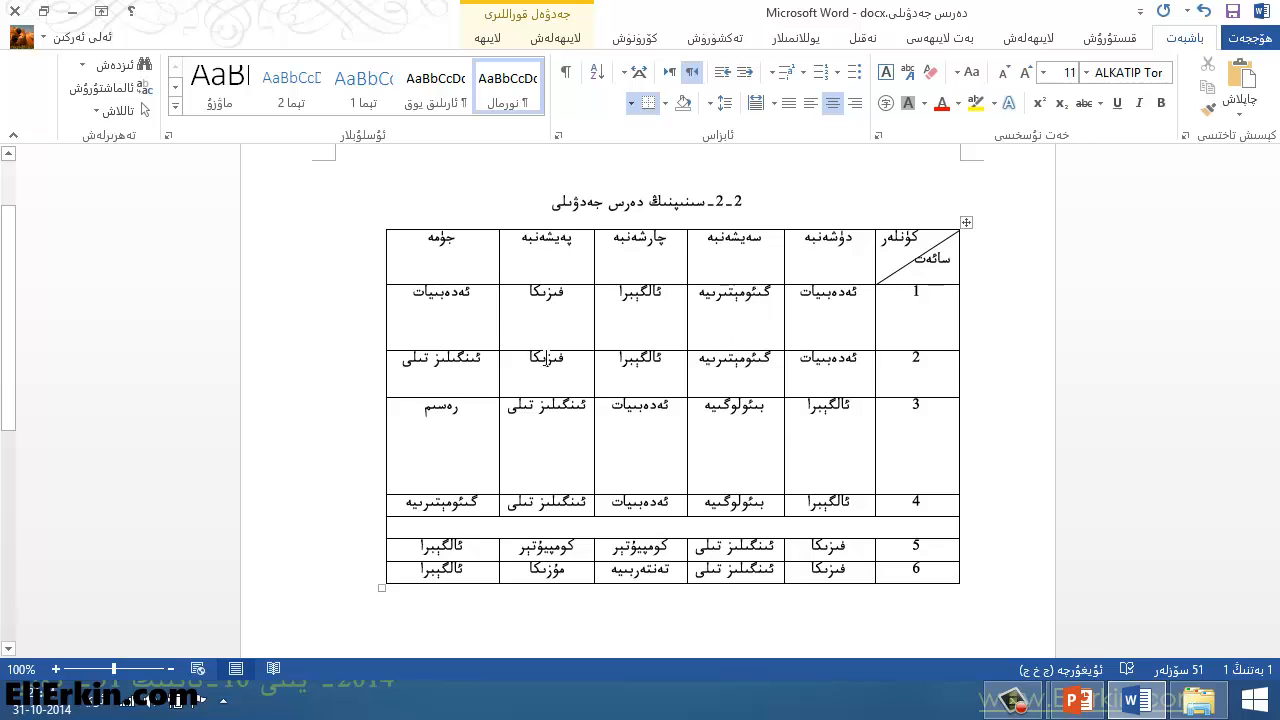
Reduce the row height of lesson 1 in small increments through the table's cell size settings.
{"action": "left_click", "coordinate": [718, 322]}
{"action": "left_click", "coordinate": [487, 38]}
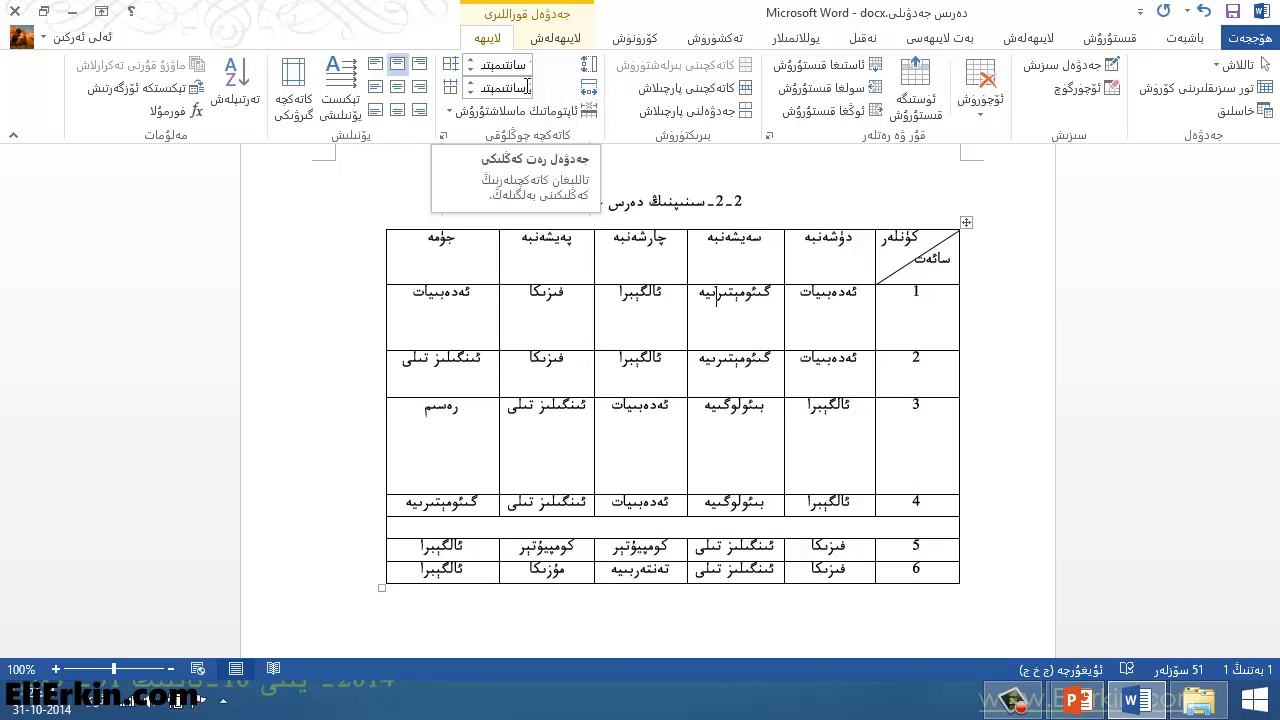
{"action": "left_click", "coordinate": [518, 65]}
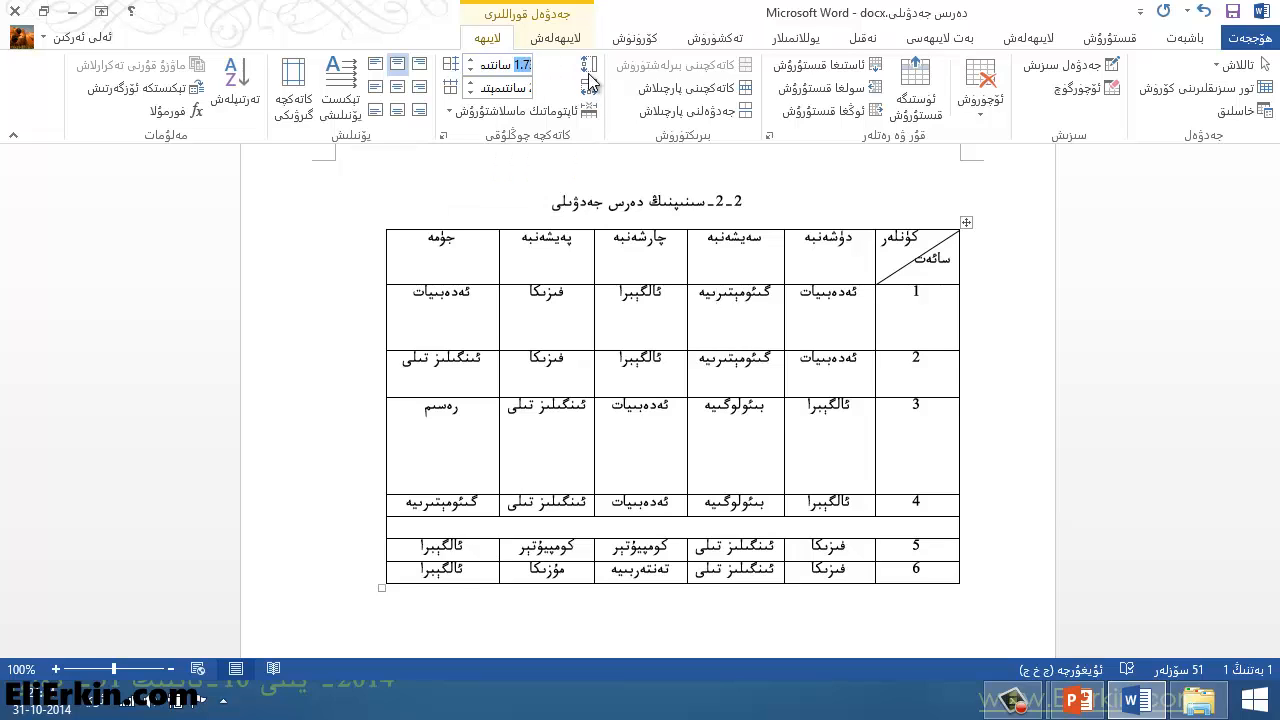
{"action": "left_click", "coordinate": [694, 333]}
{"action": "left_click", "coordinate": [729, 332]}
{"action": "left_click", "coordinate": [471, 71]}
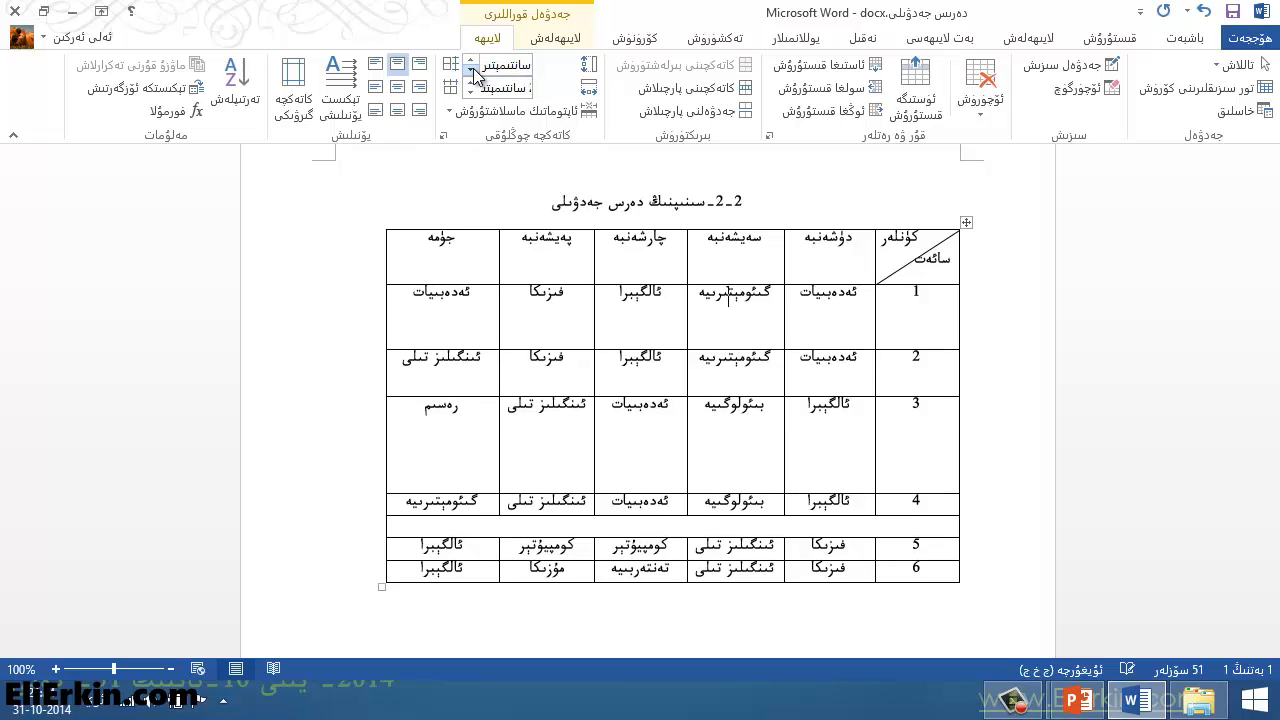
{"action": "left_click", "coordinate": [471, 71]}
{"action": "left_click", "coordinate": [471, 71]}
{"action": "left_click", "coordinate": [471, 71]}
{"action": "left_click", "coordinate": [472, 71]}
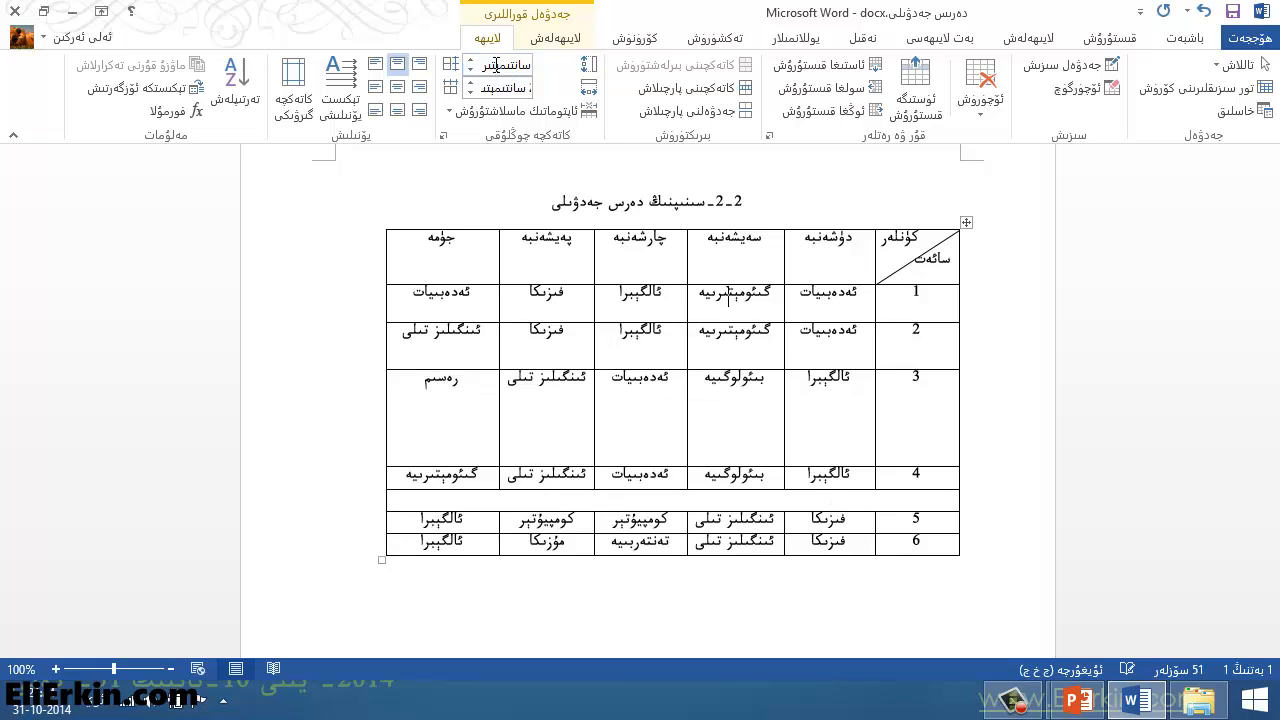
{"action": "left_click_drag", "start_coordinate": [521, 67], "coordinate": [560, 66]}
{"action": "left_click", "coordinate": [517, 66]}
{"action": "left_click", "coordinate": [471, 71]}
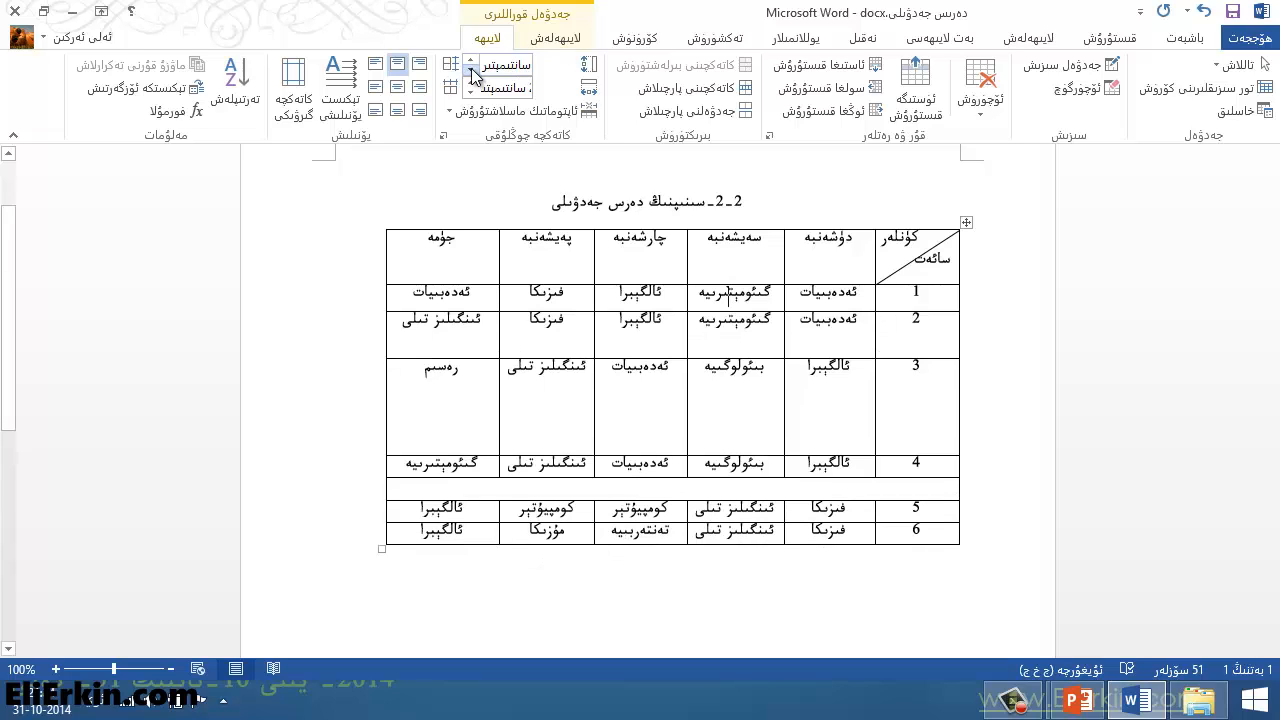
Increase the row height of lesson 1 again by several increments.
{"action": "left_click", "coordinate": [471, 60]}
{"action": "left_click", "coordinate": [471, 60]}
{"action": "left_click", "coordinate": [471, 60]}
{"action": "left_click", "coordinate": [471, 60]}
{"action": "left_click", "coordinate": [471, 60]}
{"action": "left_click", "coordinate": [471, 60]}
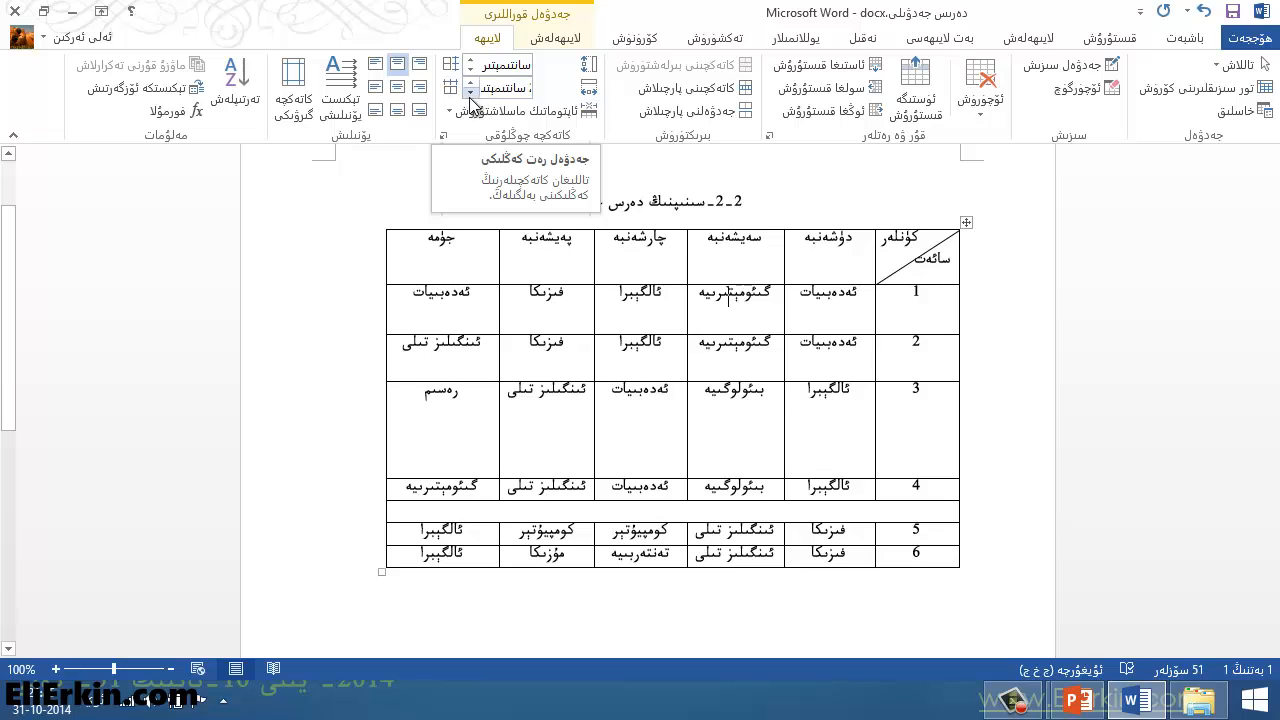
Adjust the Tuesday (سەيشەنبە) column's width in increments, narrowing it first and ending slightly wider than it started.
{"action": "left_click", "coordinate": [470, 94]}
{"action": "left_click", "coordinate": [470, 94]}
{"action": "left_click", "coordinate": [470, 94]}
{"action": "left_click", "coordinate": [471, 83]}
{"action": "left_click", "coordinate": [471, 83]}
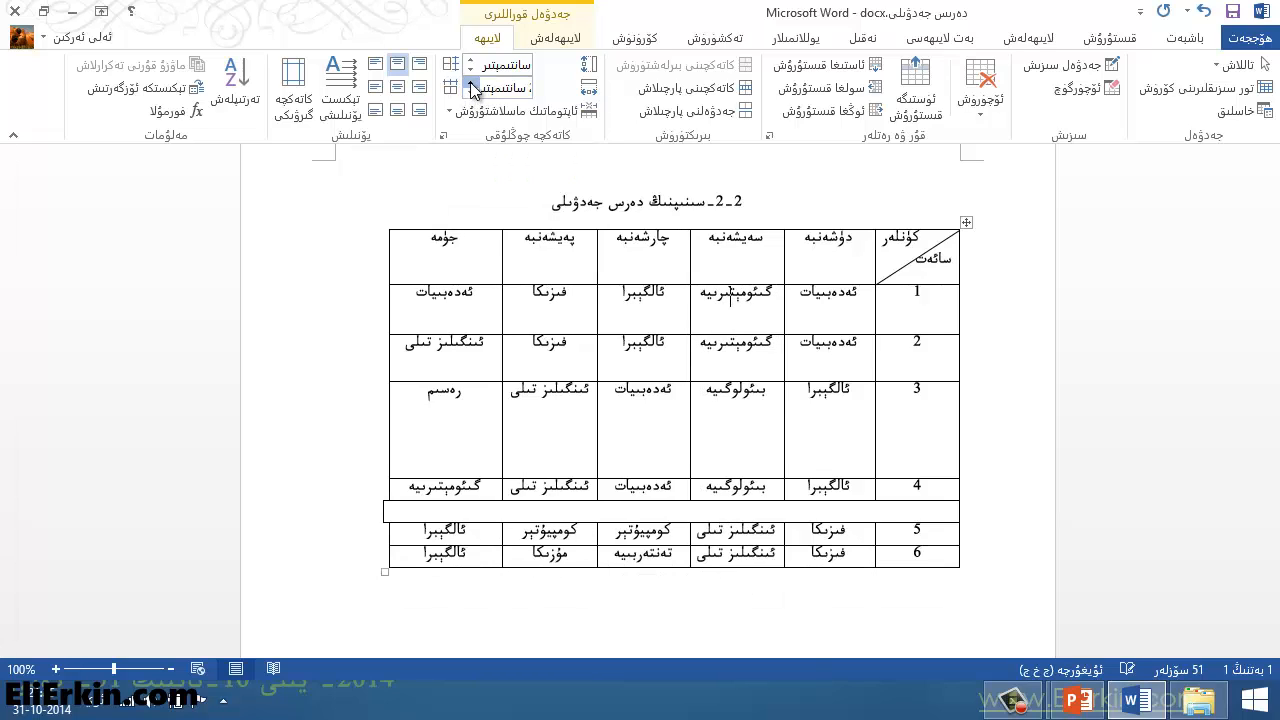
{"action": "left_click", "coordinate": [471, 83]}
{"action": "left_click", "coordinate": [471, 83]}
{"action": "left_click", "coordinate": [471, 83]}
{"action": "left_click", "coordinate": [471, 83]}
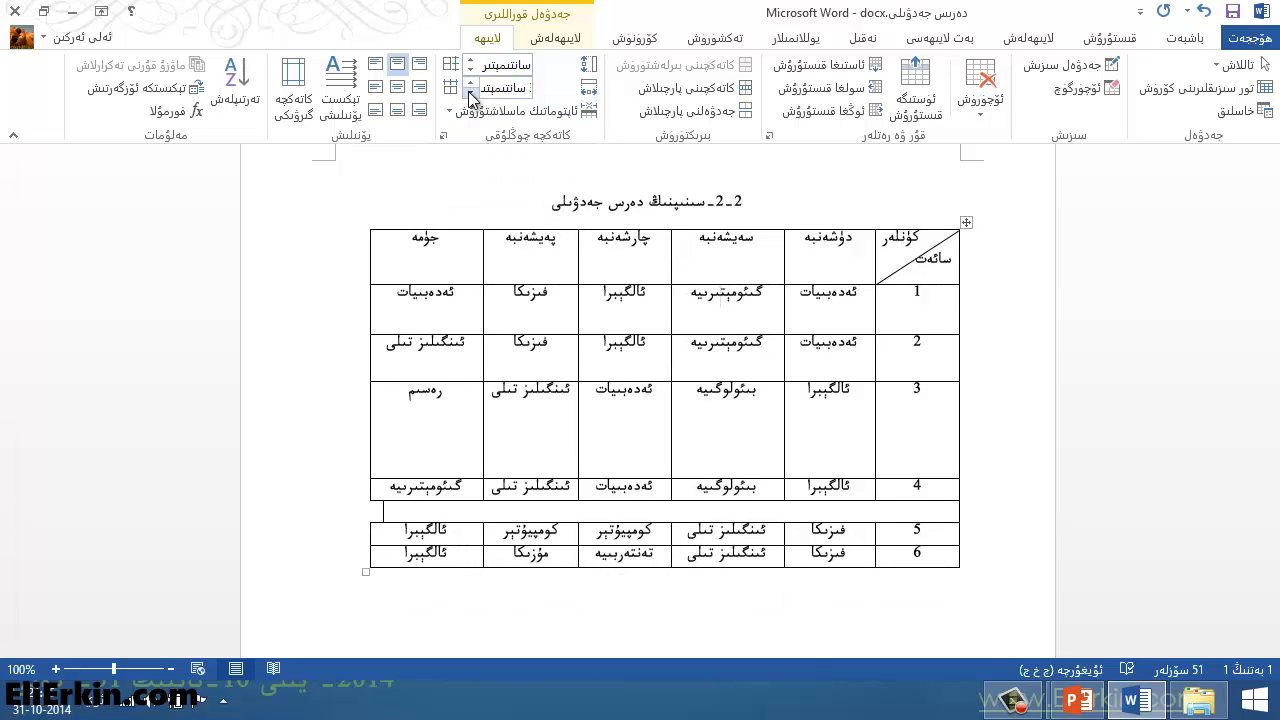
{"action": "left_click", "coordinate": [470, 94]}
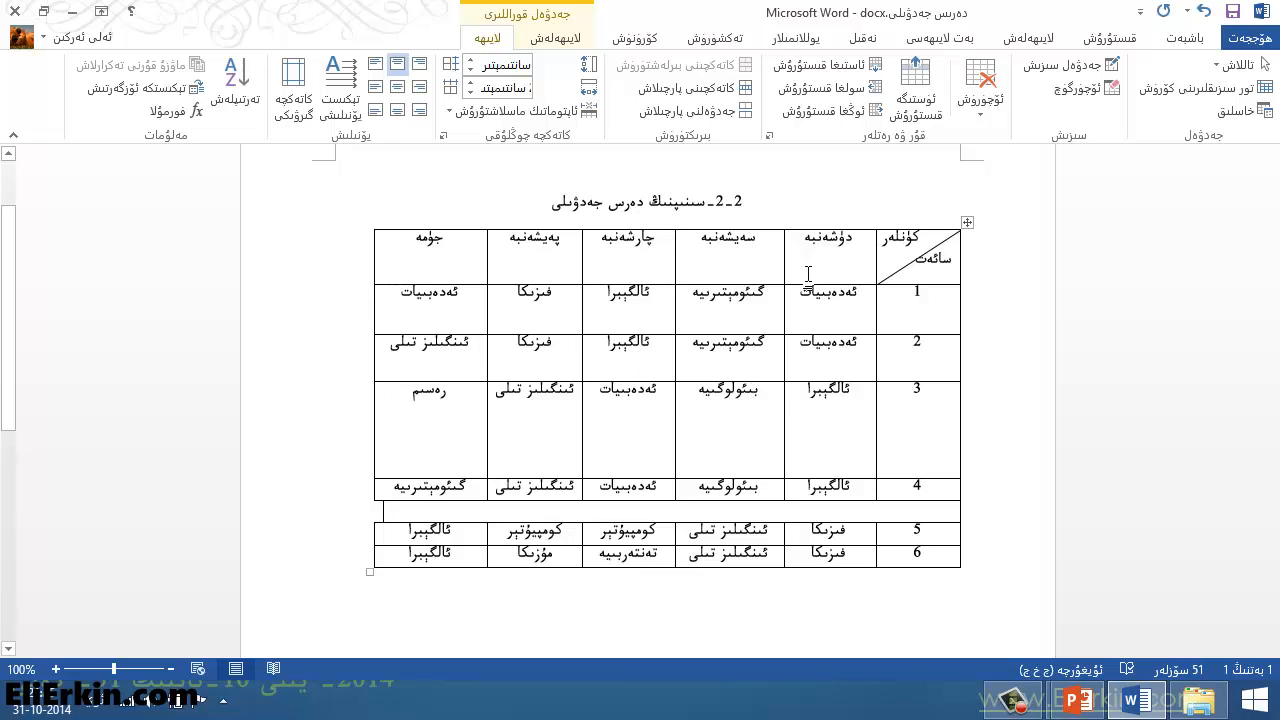
Distribute the timetable's rows to equal heights and its columns to equal widths.
{"action": "left_click", "coordinate": [846, 245]}
{"action": "left_click", "coordinate": [904, 256]}
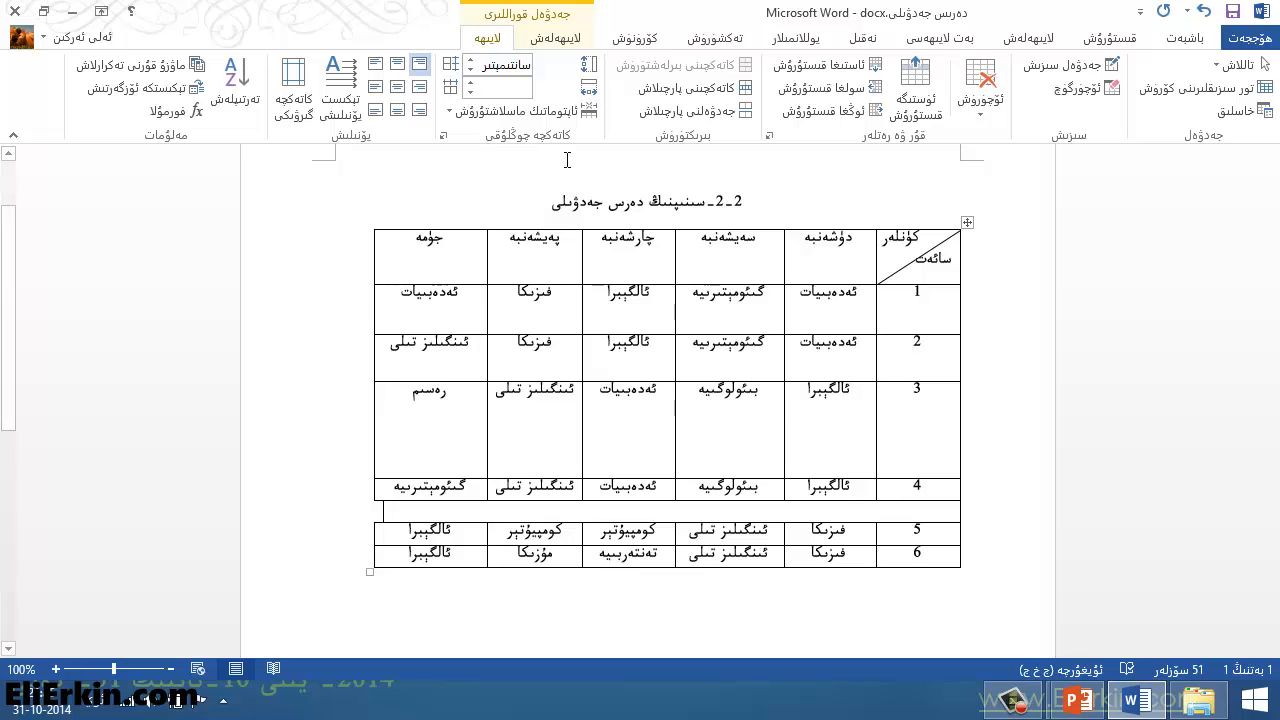
{"action": "left_click", "coordinate": [452, 66]}
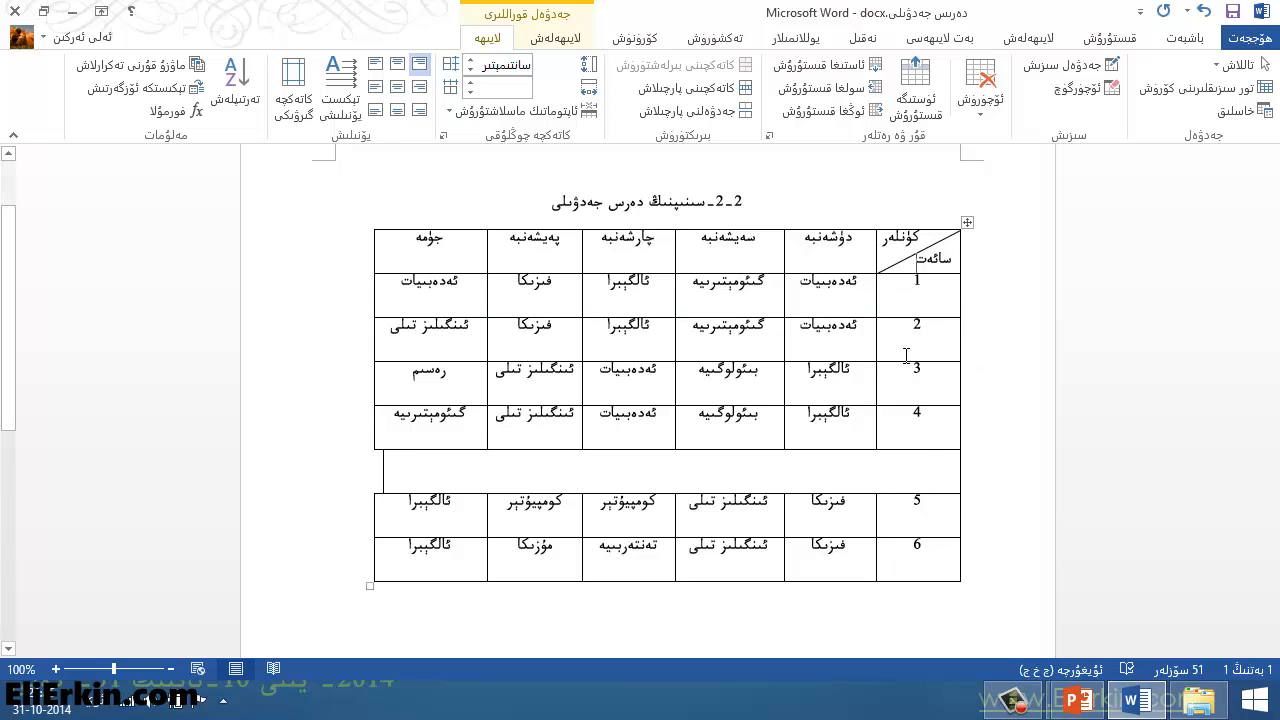
{"action": "left_click", "coordinate": [847, 251]}
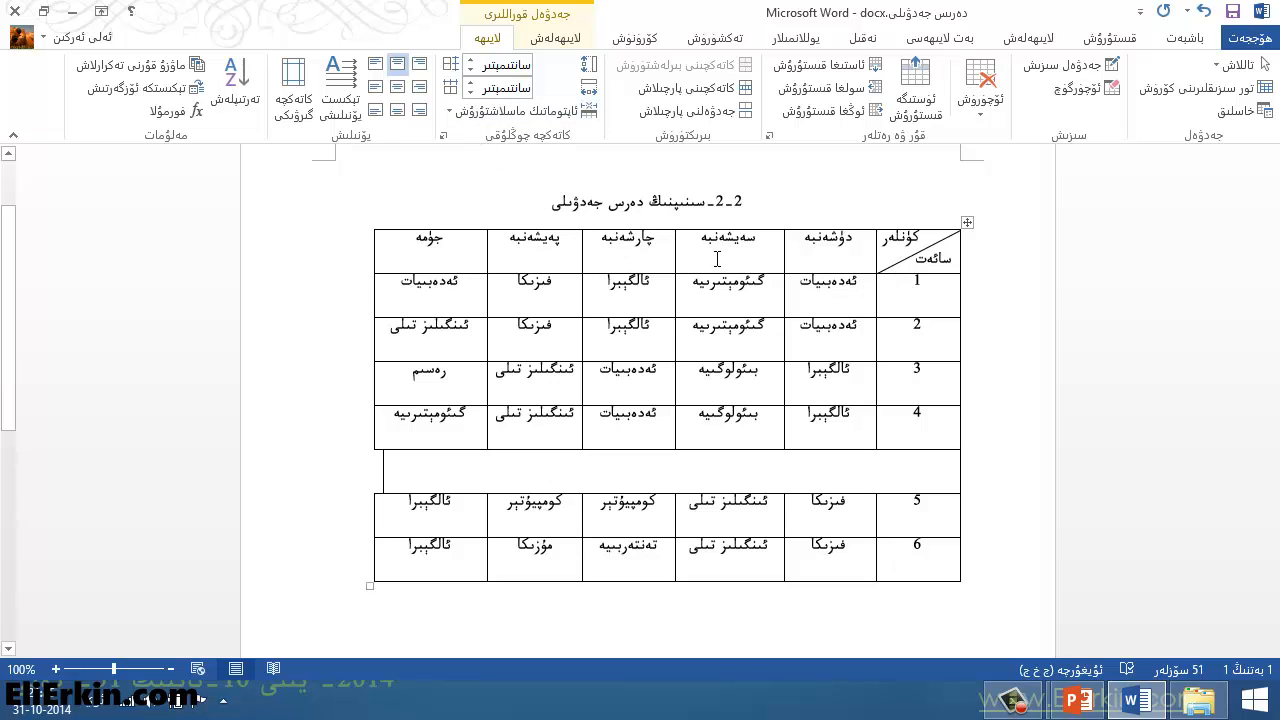
{"action": "left_click", "coordinate": [447, 90]}
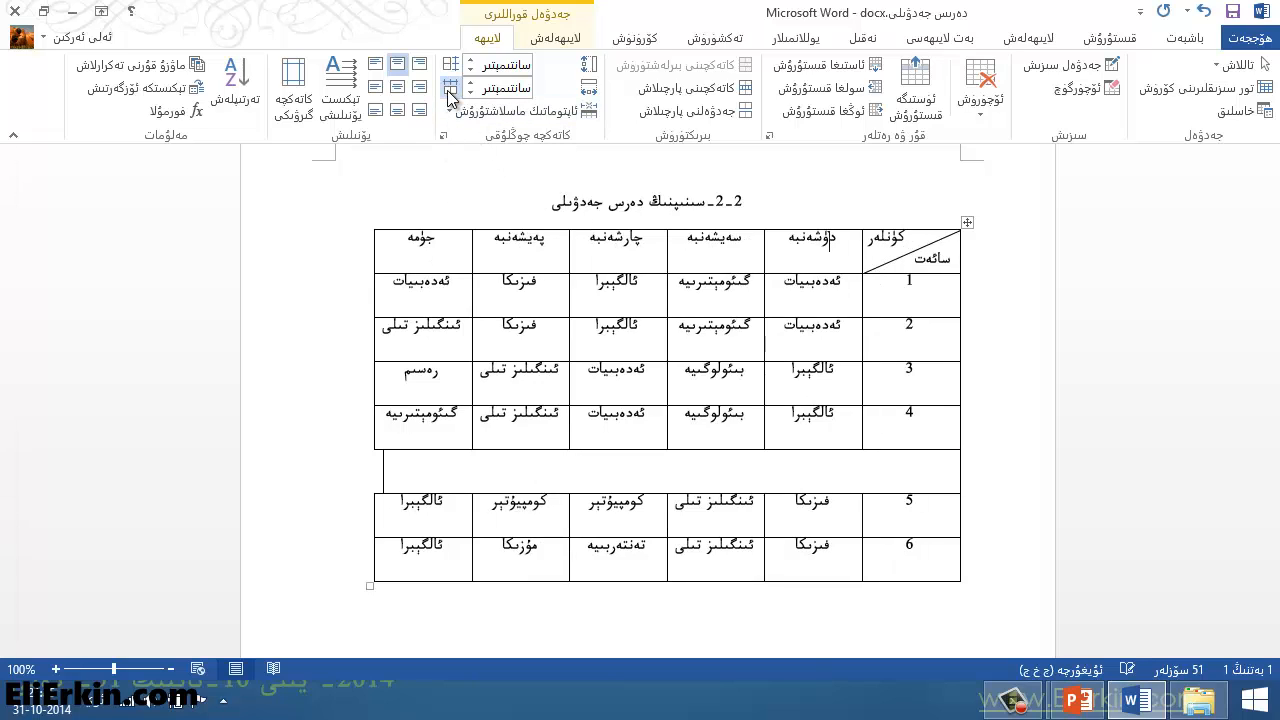